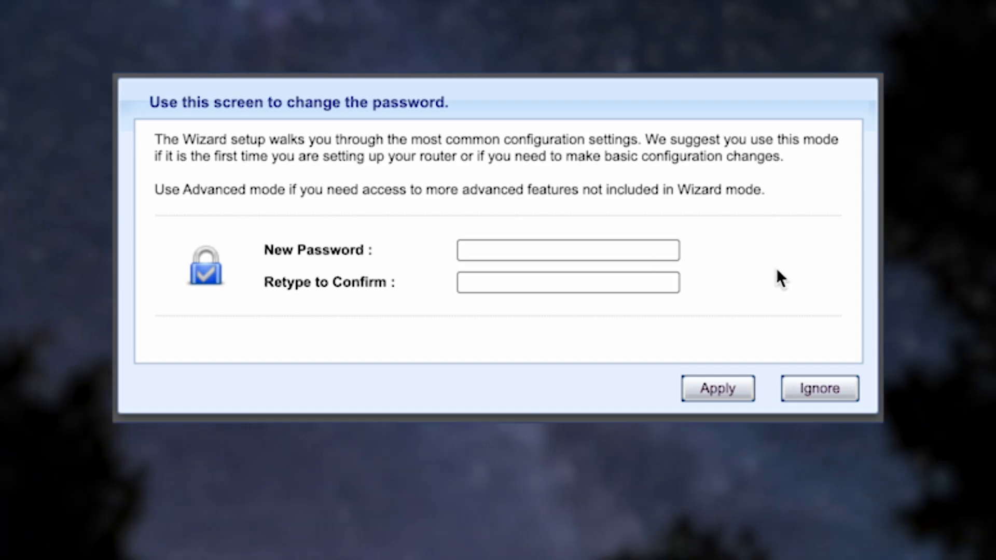
Enter the new admin password twice, reveal it to check the match, and apply it.
left_click(539, 250)
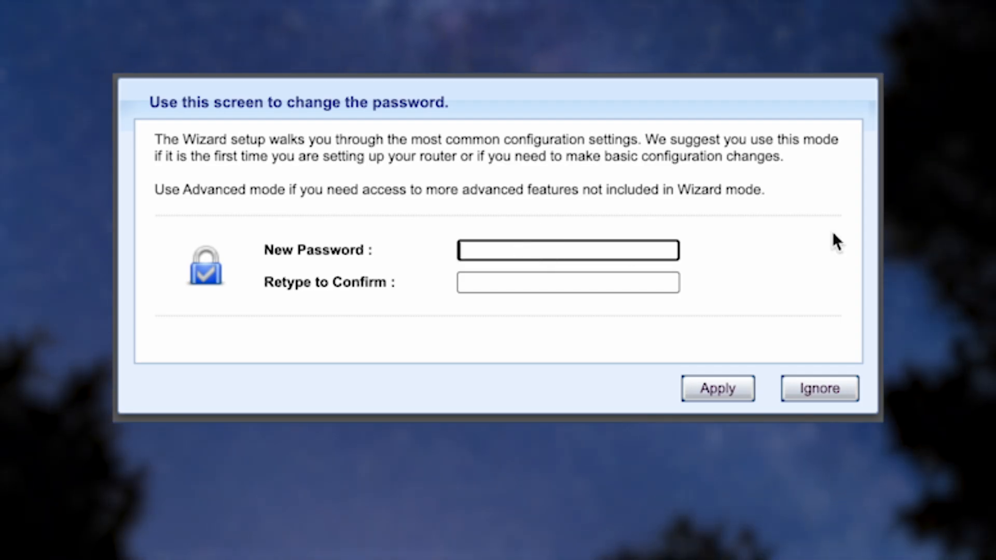
type("•••••••")
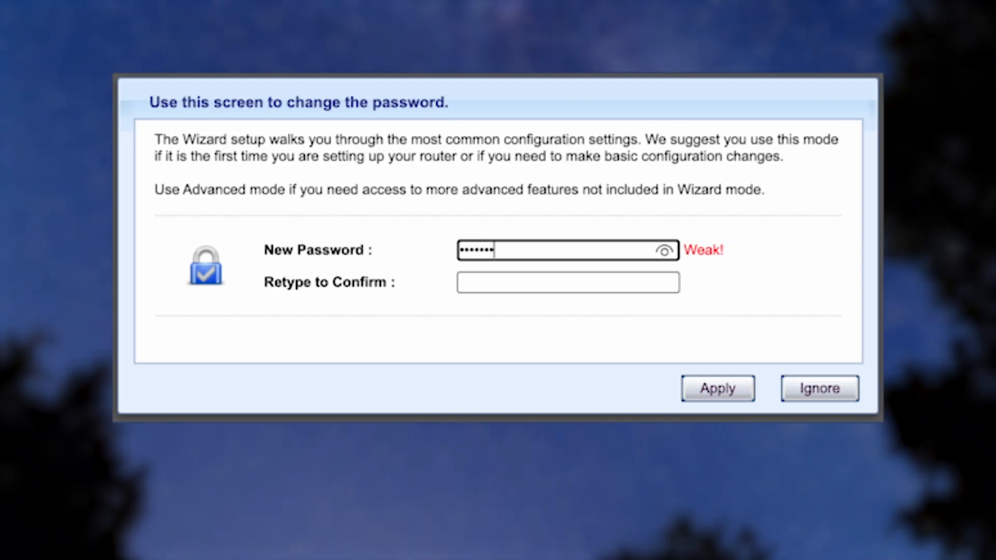
type("•••")
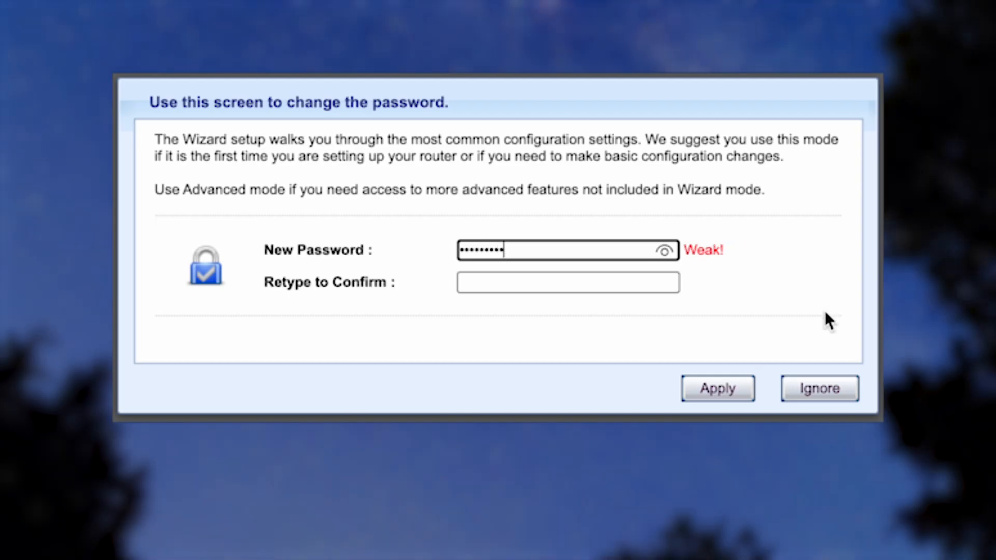
left_click(620, 282)
type("•••••••••")
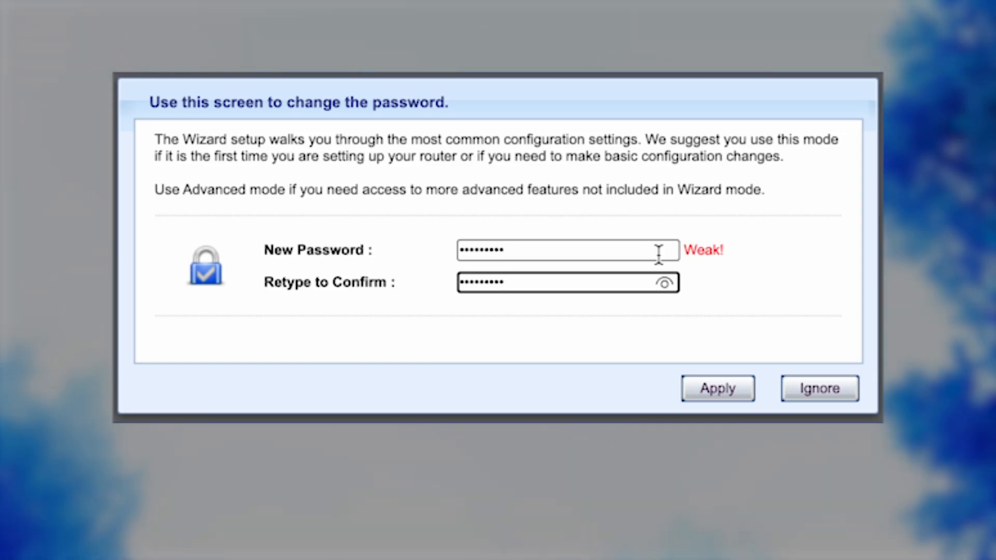
left_click(664, 283)
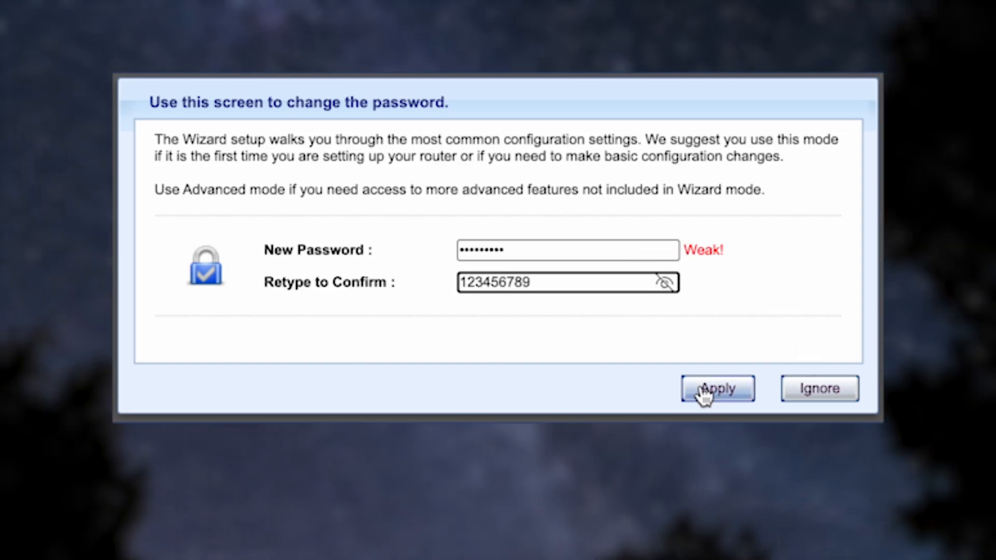
left_click(712, 391)
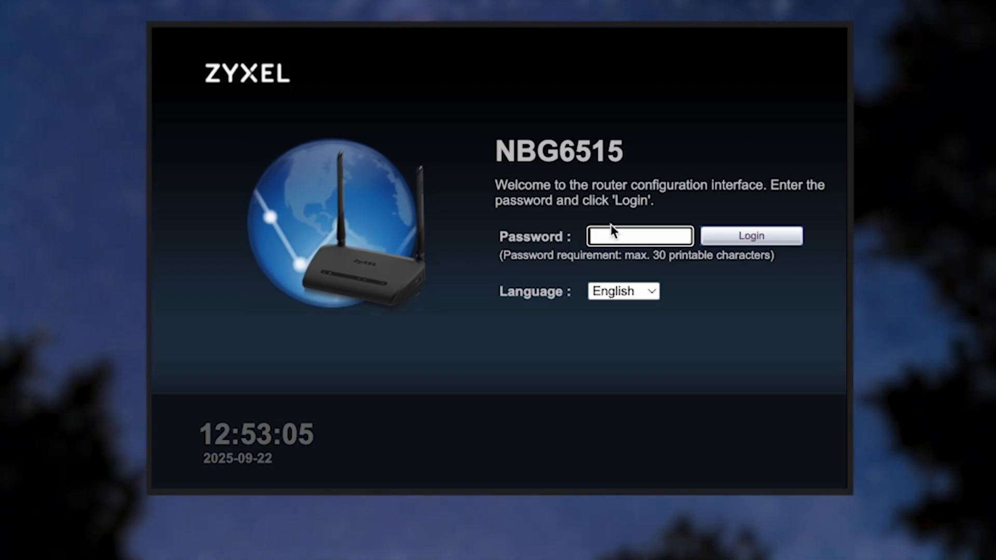
Log in to the router with the new admin password after verifying it.
type("•")
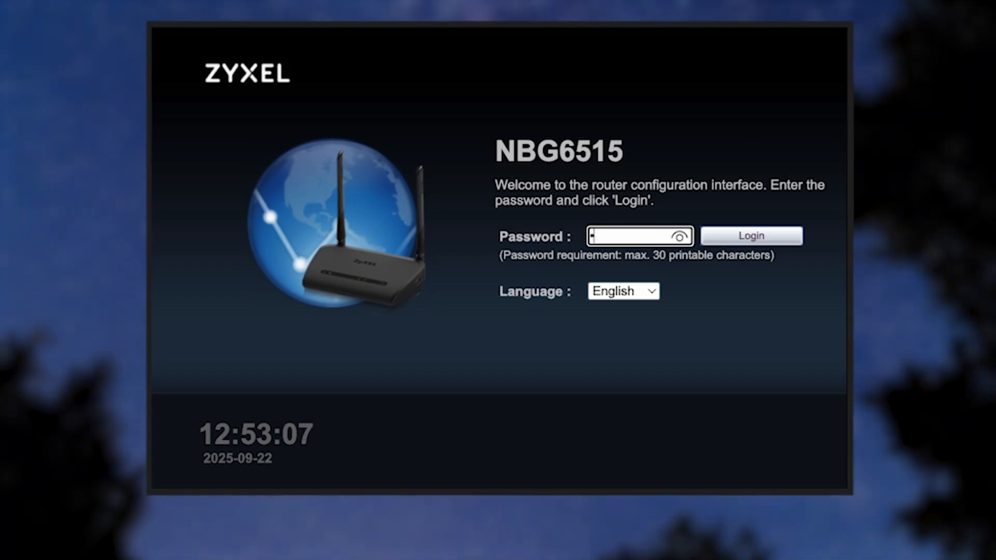
type("••••••••")
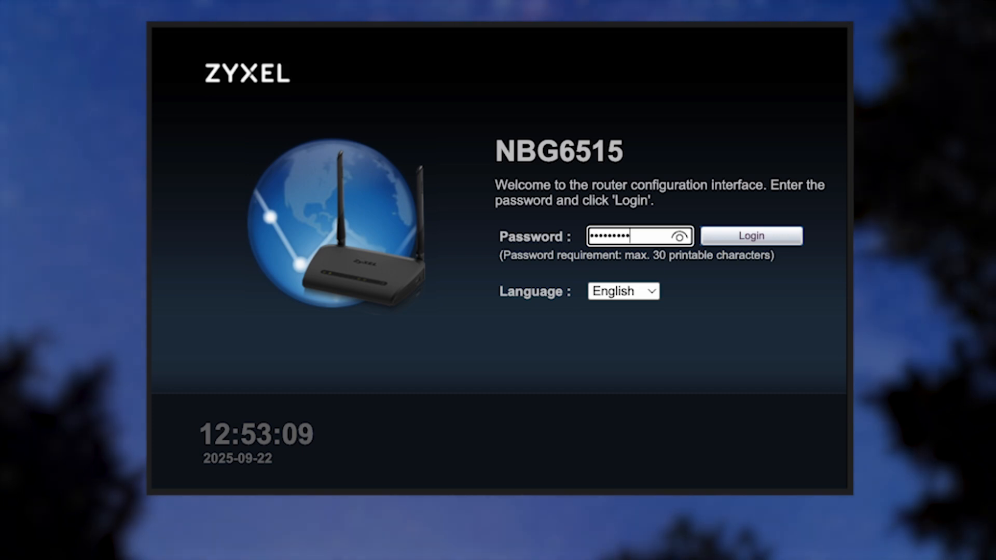
left_click(679, 237)
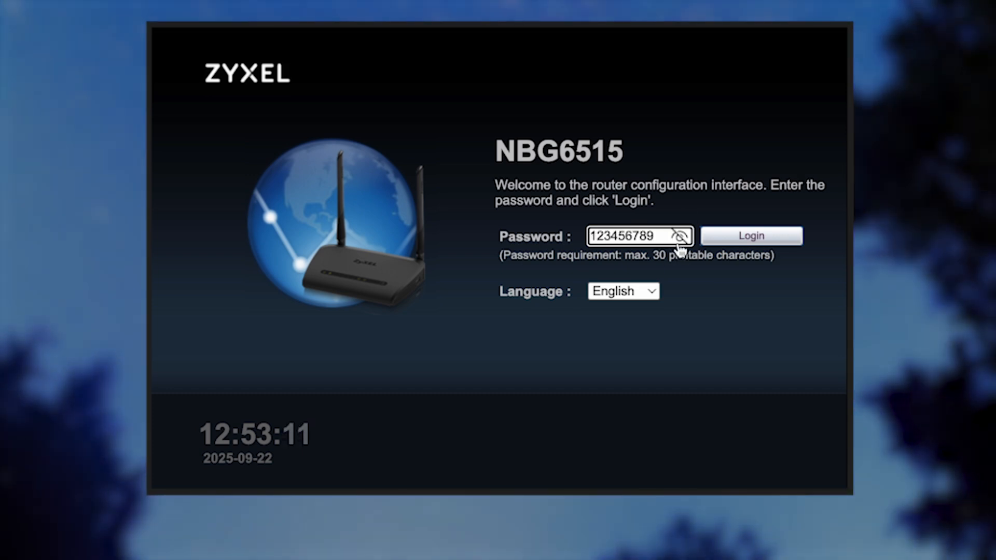
left_click(749, 237)
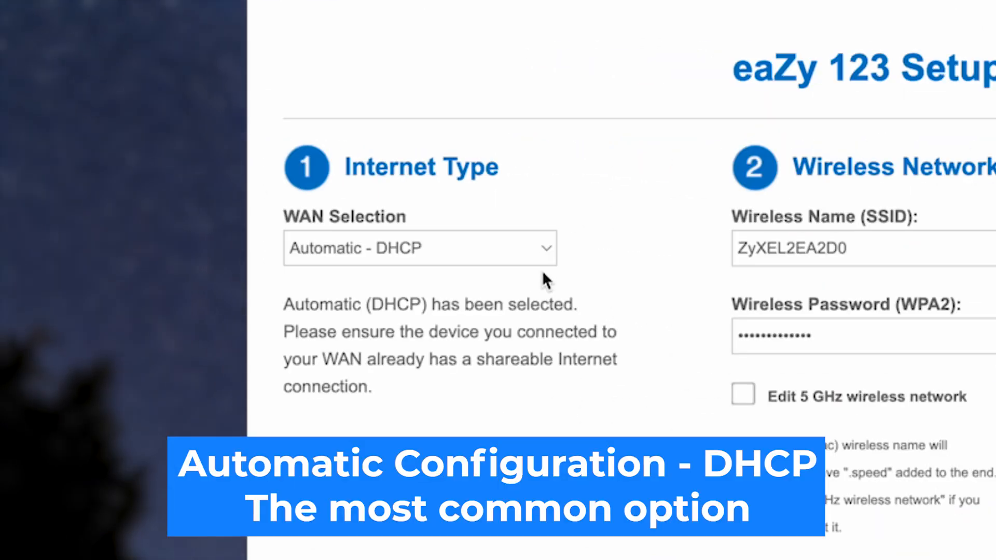
left_click(543, 248)
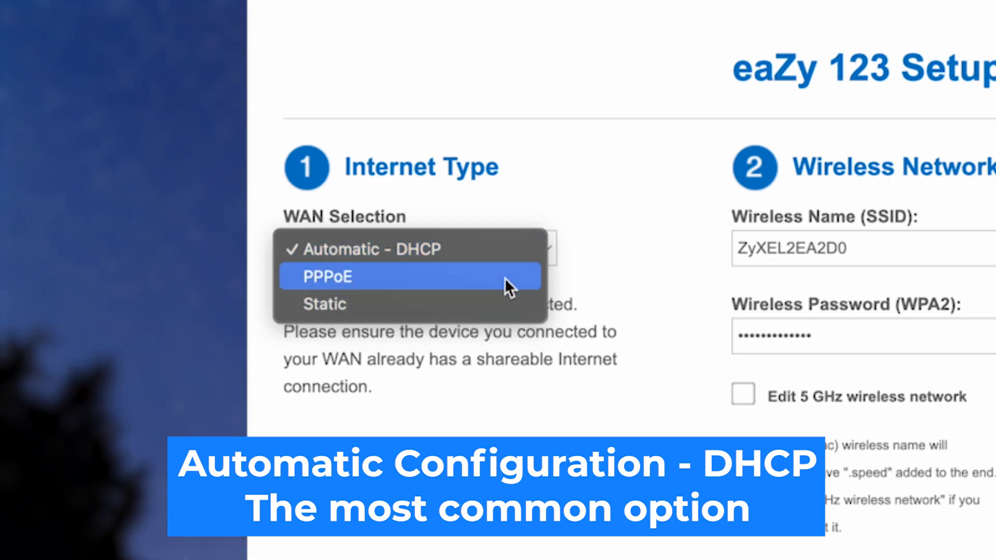
left_click(422, 248)
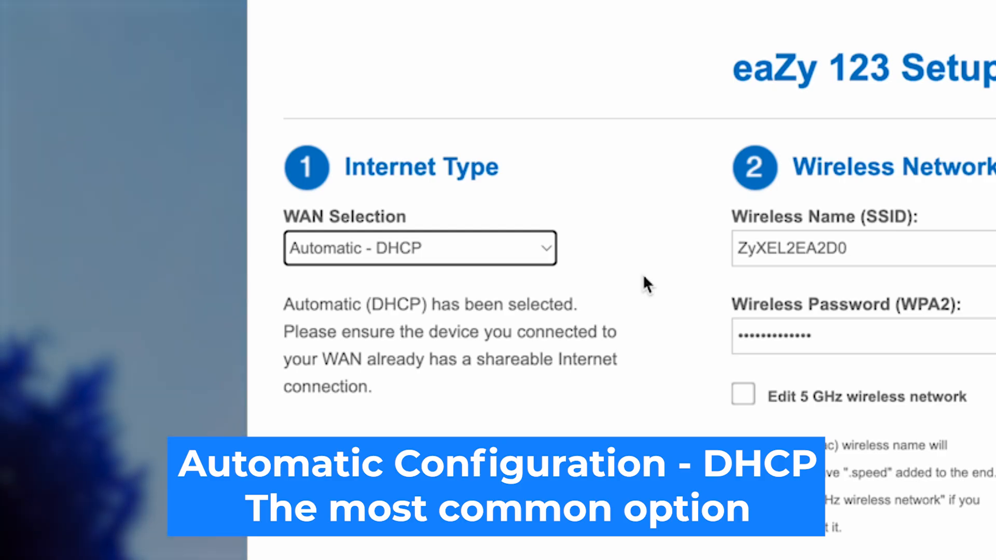
left_click(644, 278)
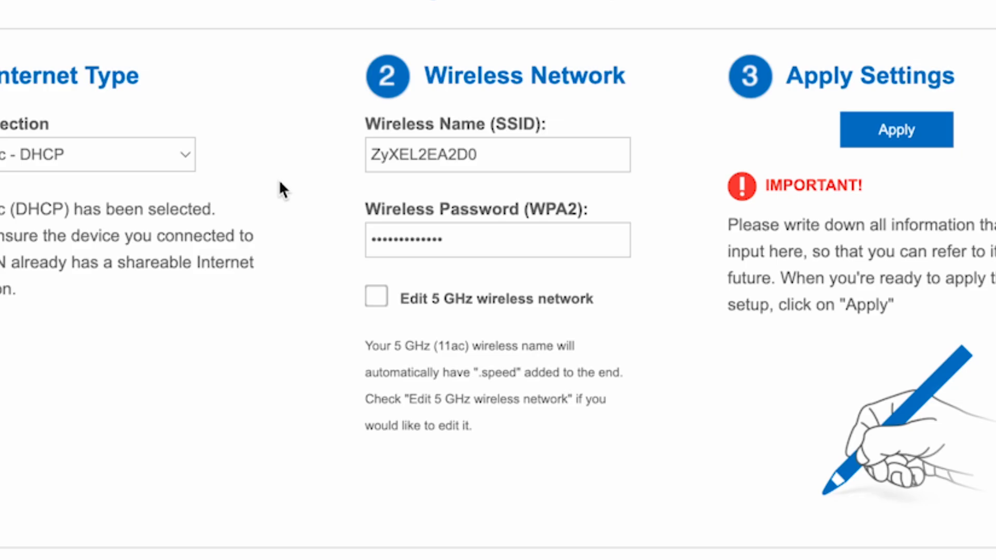
Trim the Wi-Fi name to ZyXEL and replace the default WPA2 password with a new one.
left_click_drag(517, 149, 426, 149)
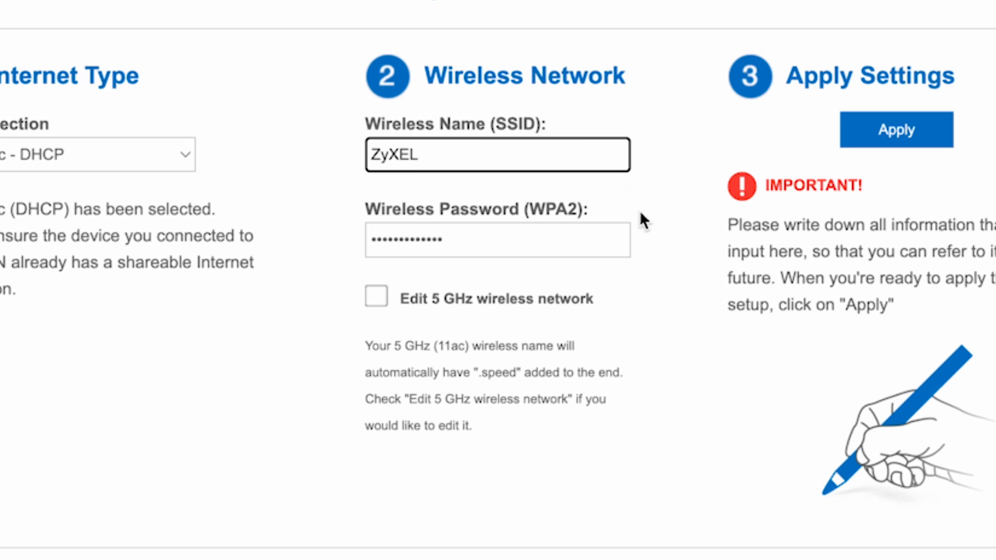
left_click(662, 403)
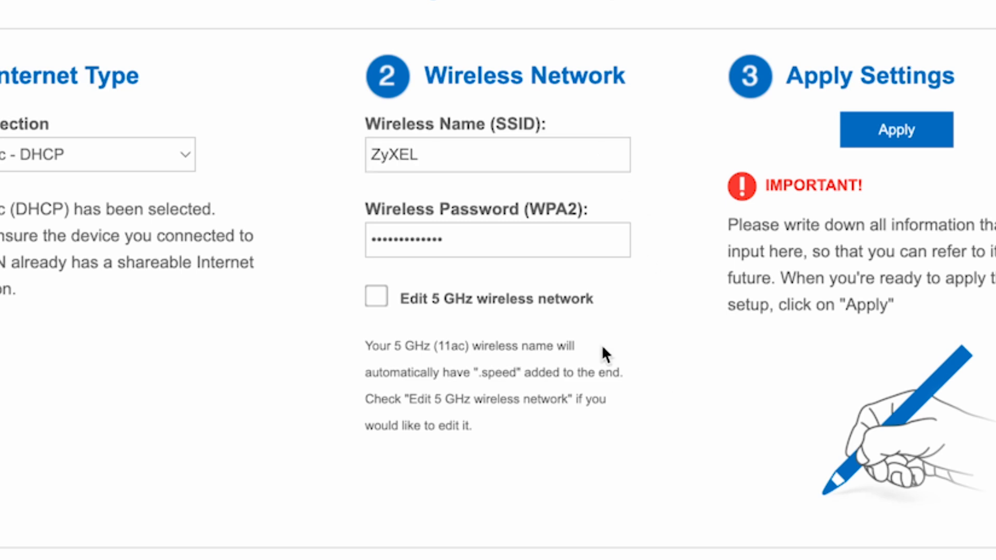
left_click(515, 233)
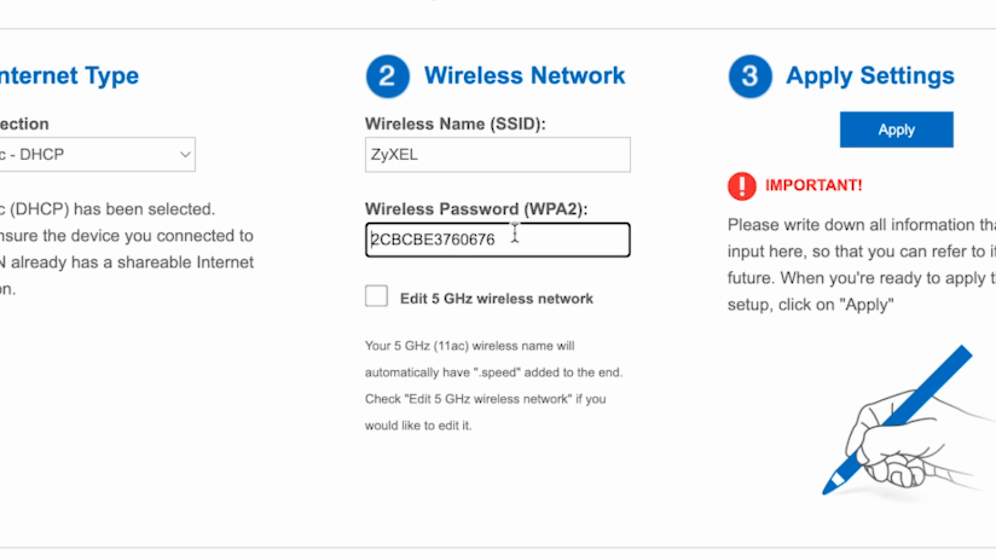
double_click(445, 239)
type("123456789")
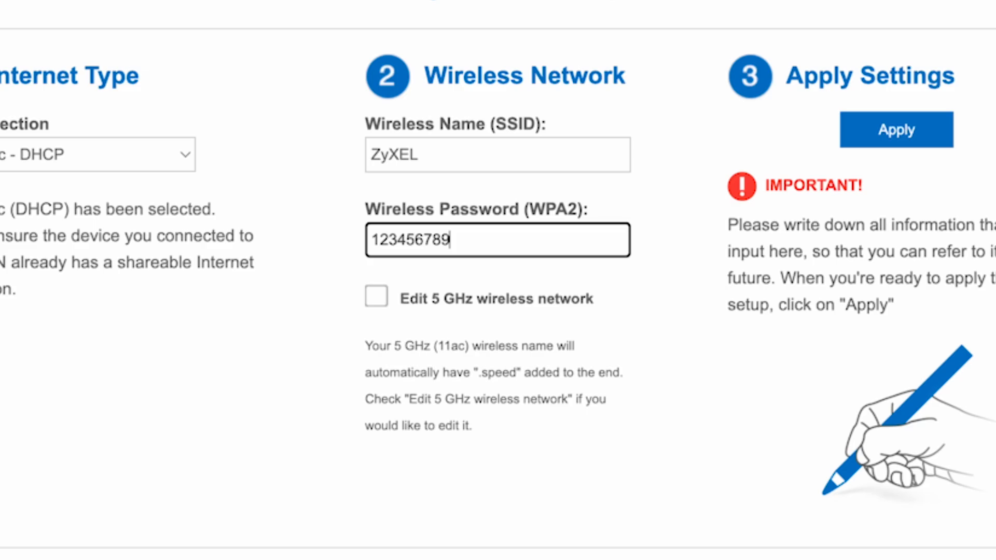
left_click(607, 373)
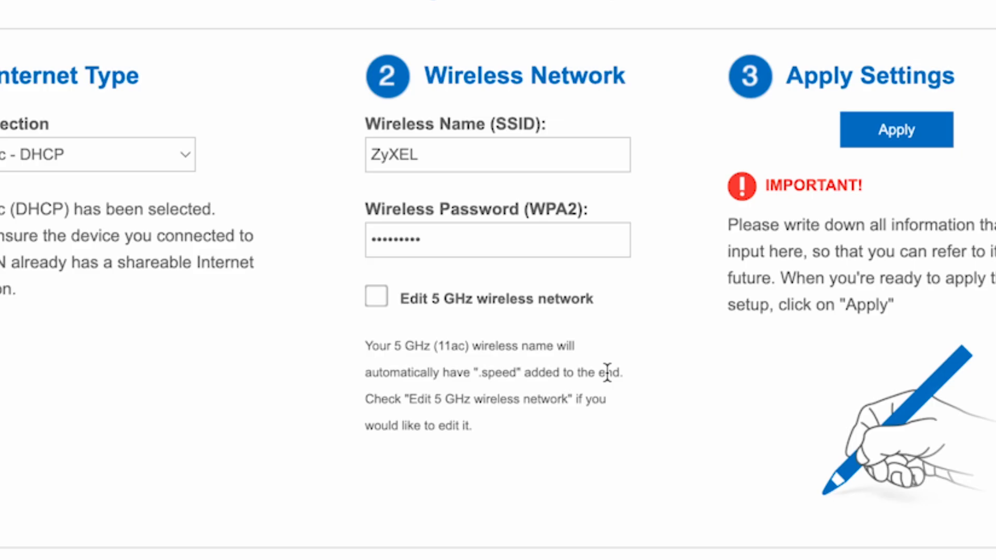
Enable separate 5 GHz settings and rename its SSID from ZyXEL.speed to ZyXEL 5G.
left_click(376, 297)
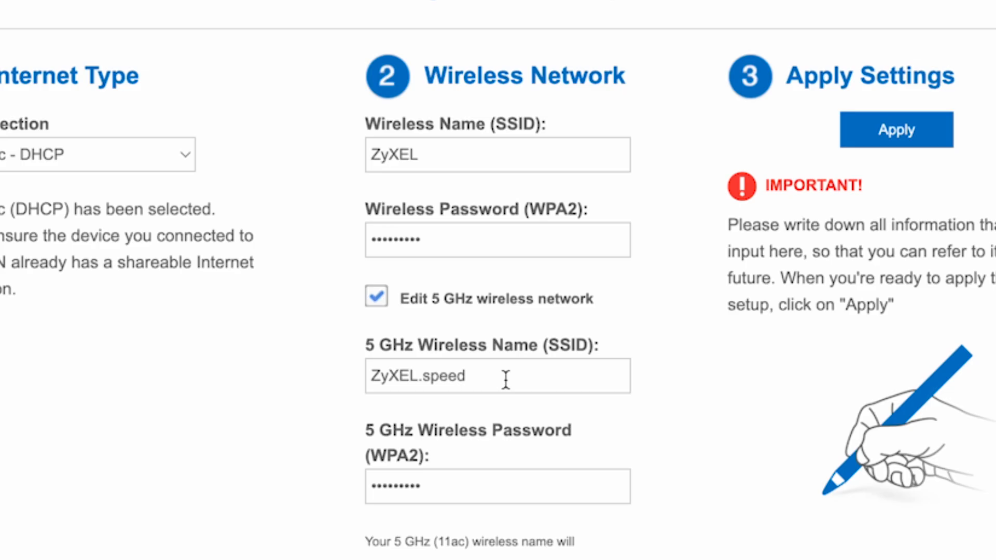
left_click_drag(504, 375, 445, 374)
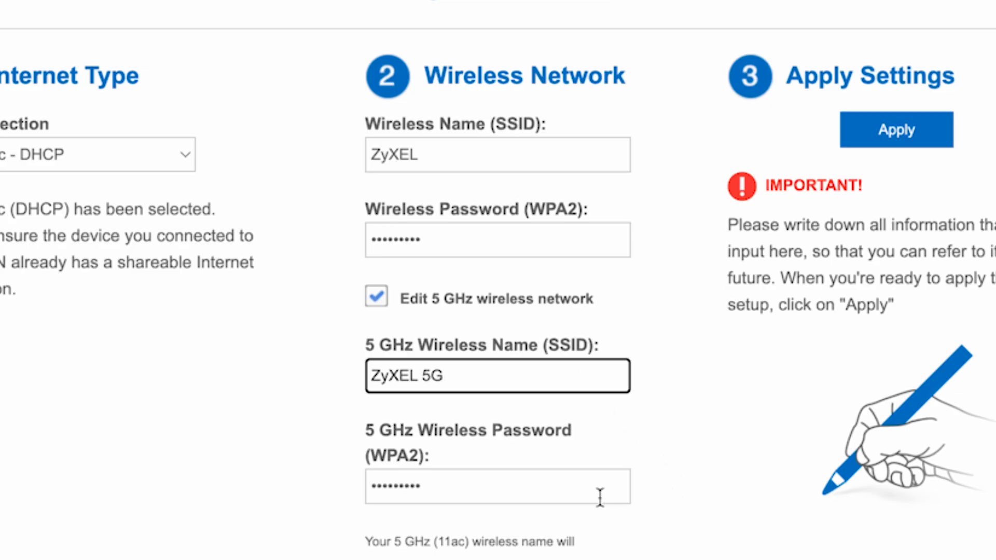
left_click(556, 497)
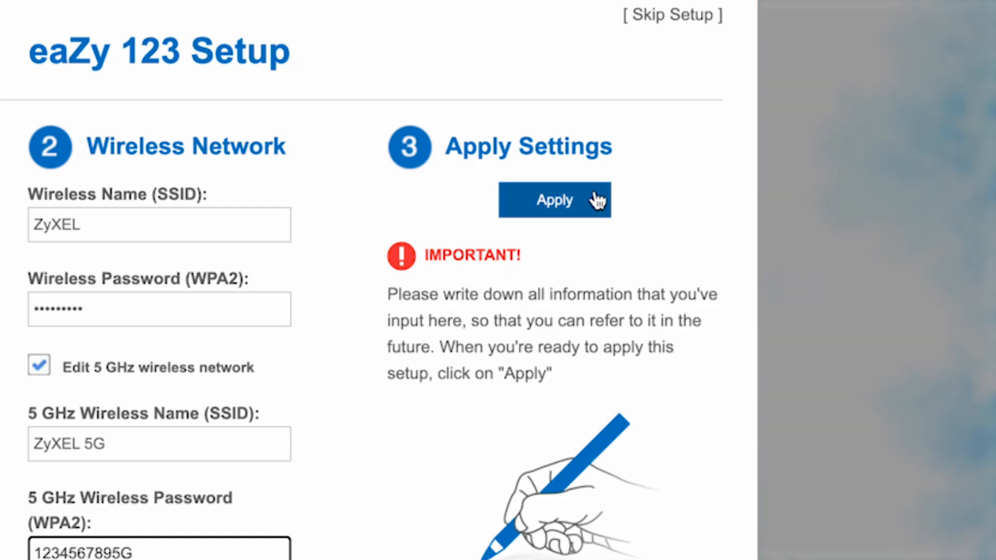
Apply the new internet and Wi-Fi settings, then view the home network map.
left_click(596, 200)
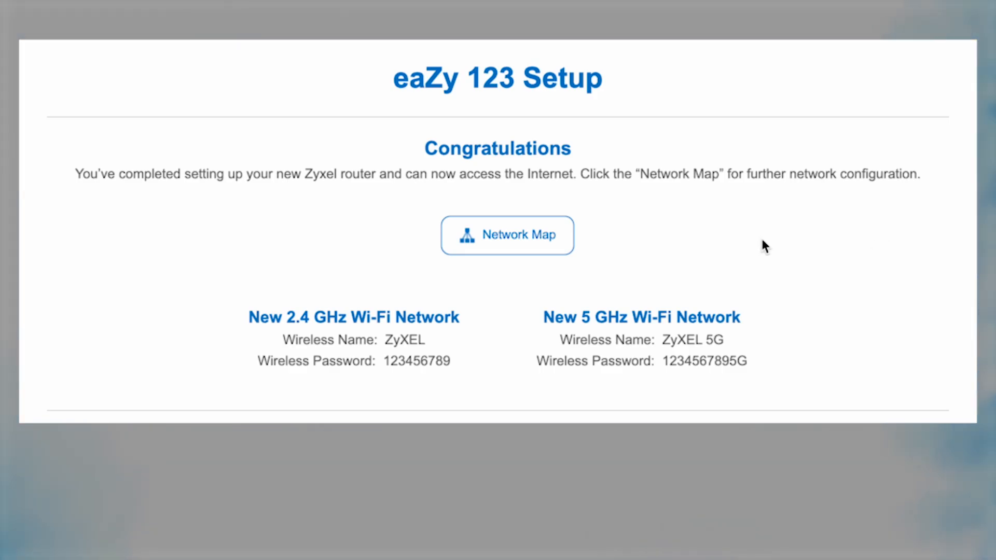
left_click(526, 236)
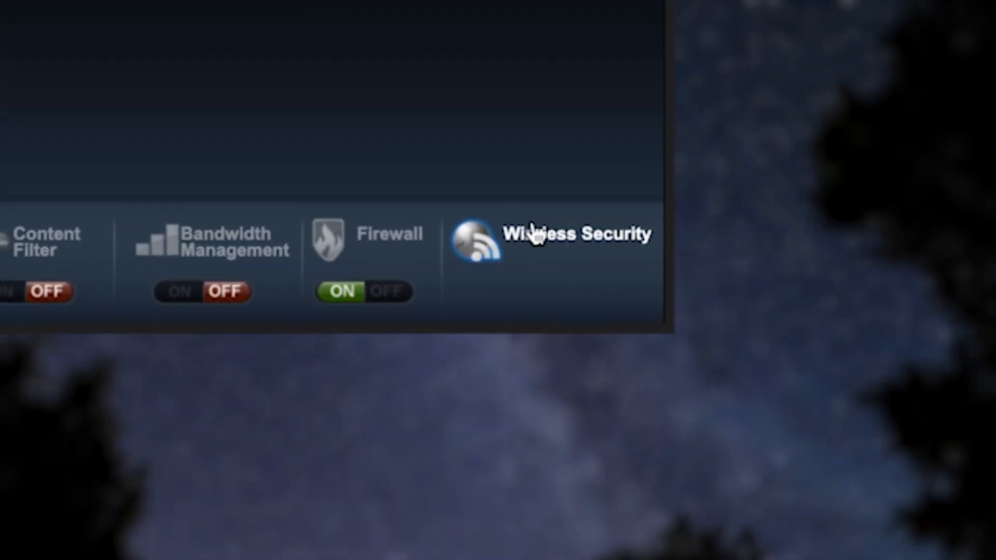
Check the 2.4 GHz and 5 GHz wireless security settings (SSID ZyXEL, WPA2-PSK), then close them.
left_click(530, 234)
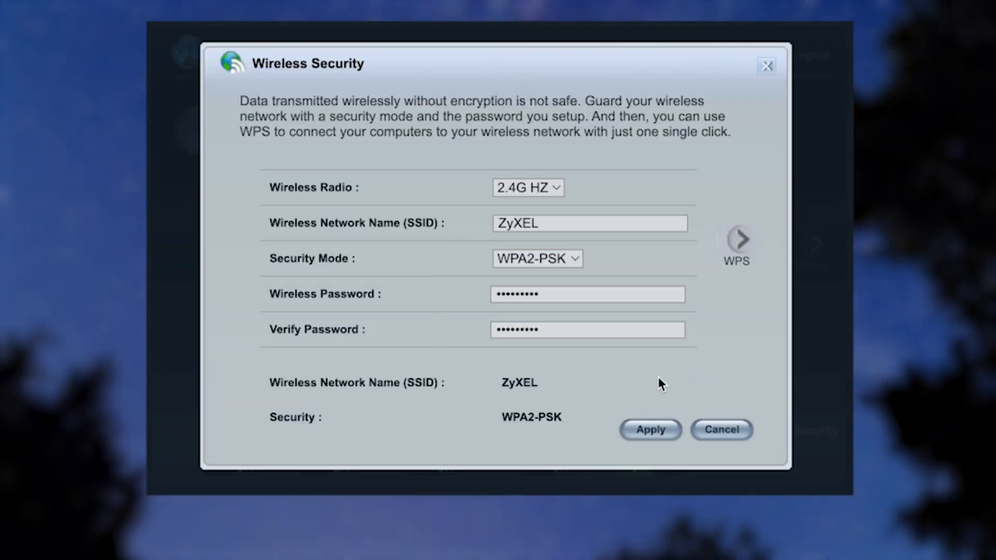
left_click(660, 430)
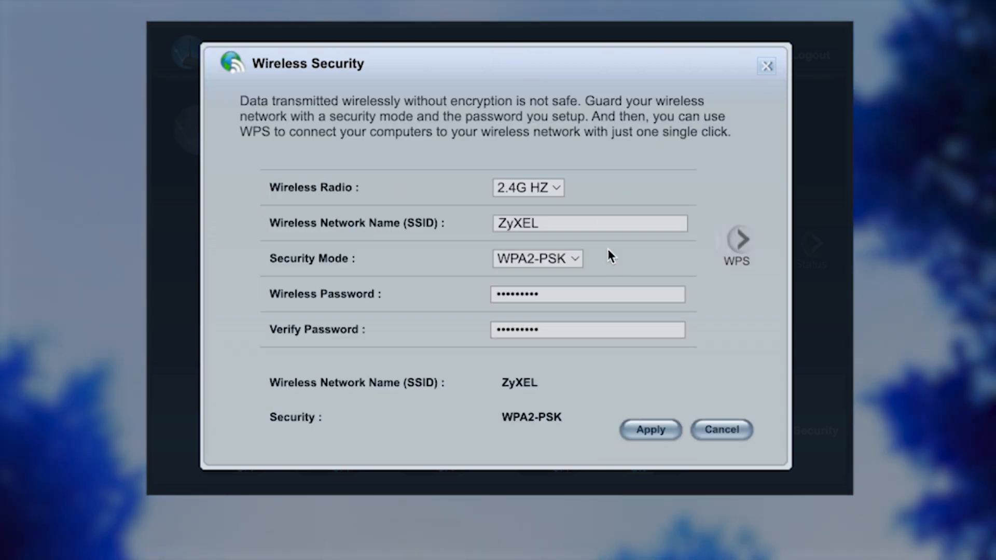
left_click(556, 189)
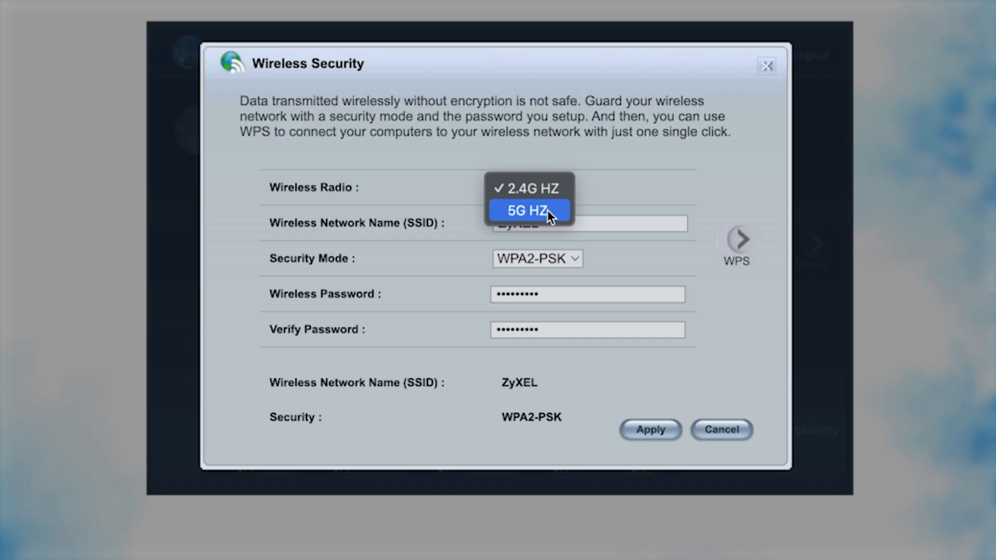
left_click(547, 210)
left_click(564, 188)
left_click(554, 223)
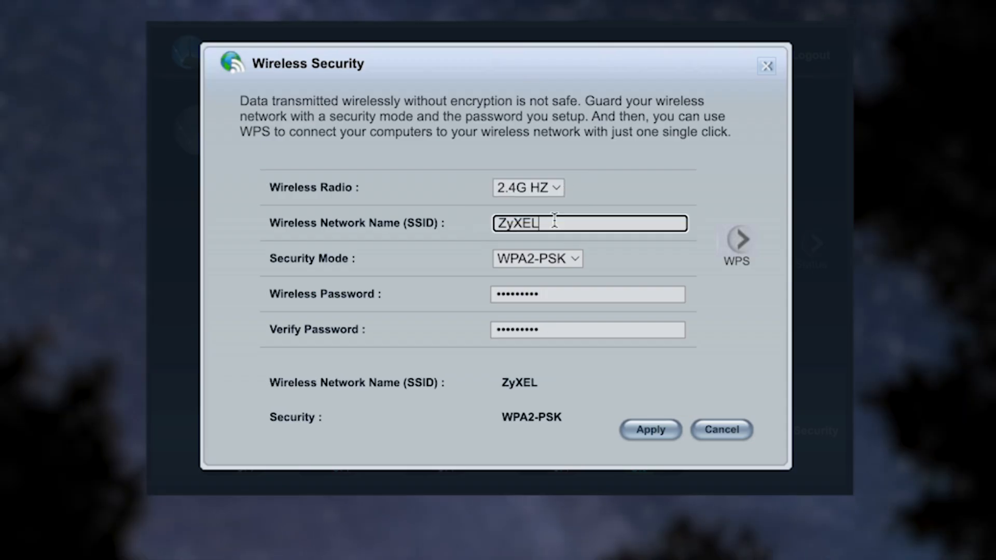
left_click(554, 294)
left_click(560, 330)
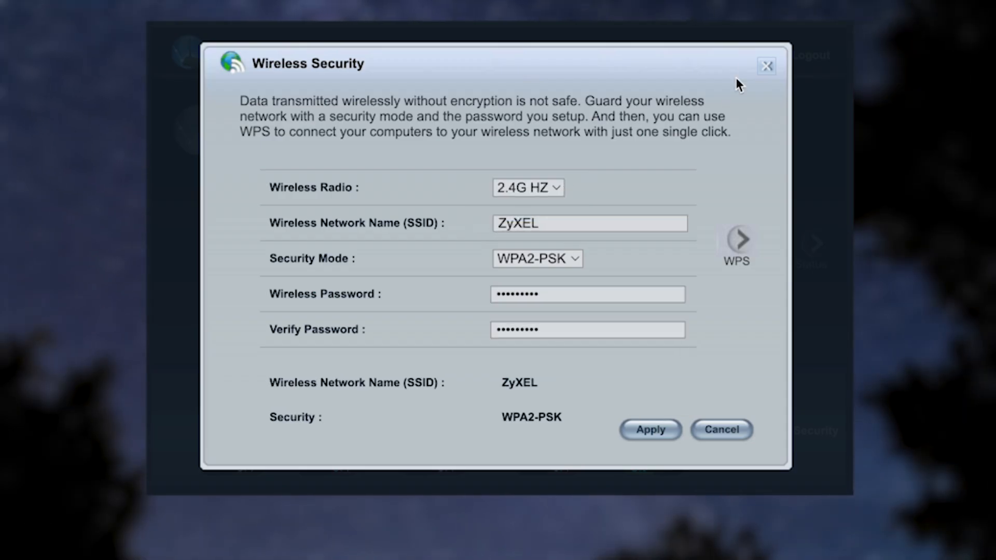
left_click(766, 66)
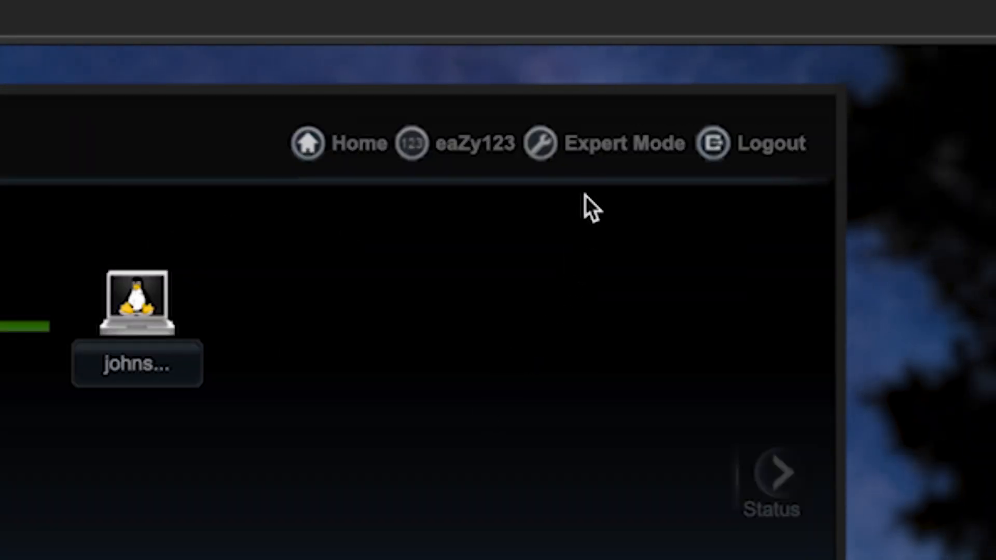
Go to Maintenance > Restart in Expert Mode.
left_click(594, 159)
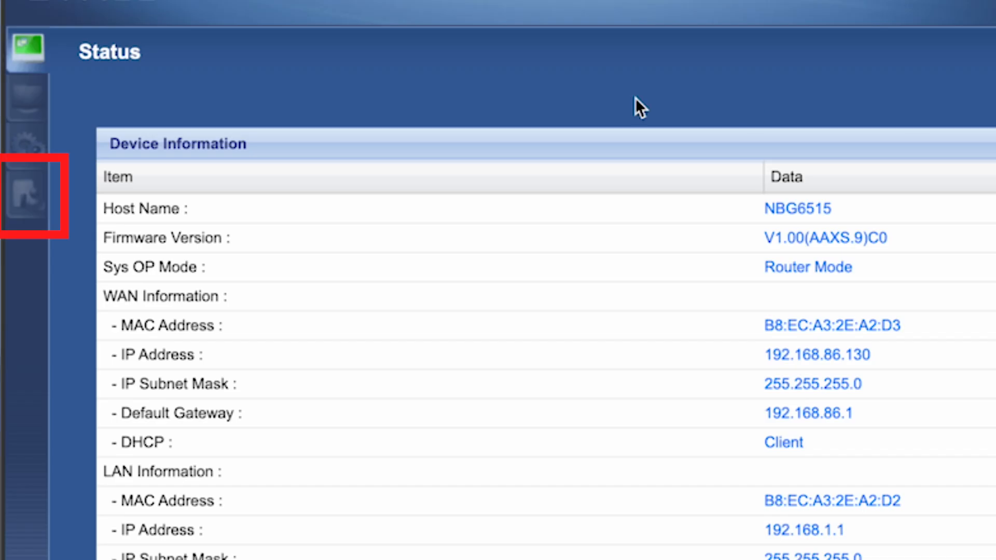
left_click(19, 192)
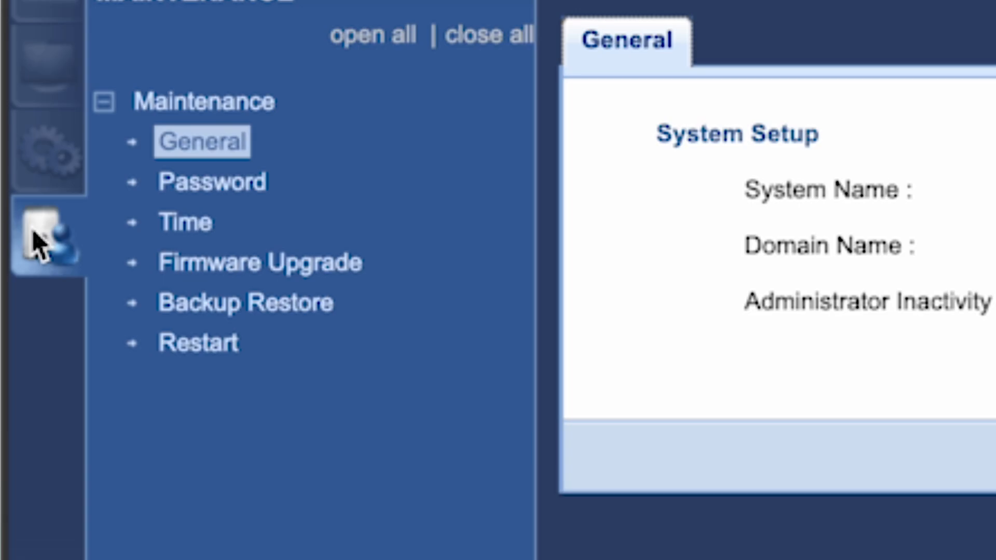
left_click(194, 347)
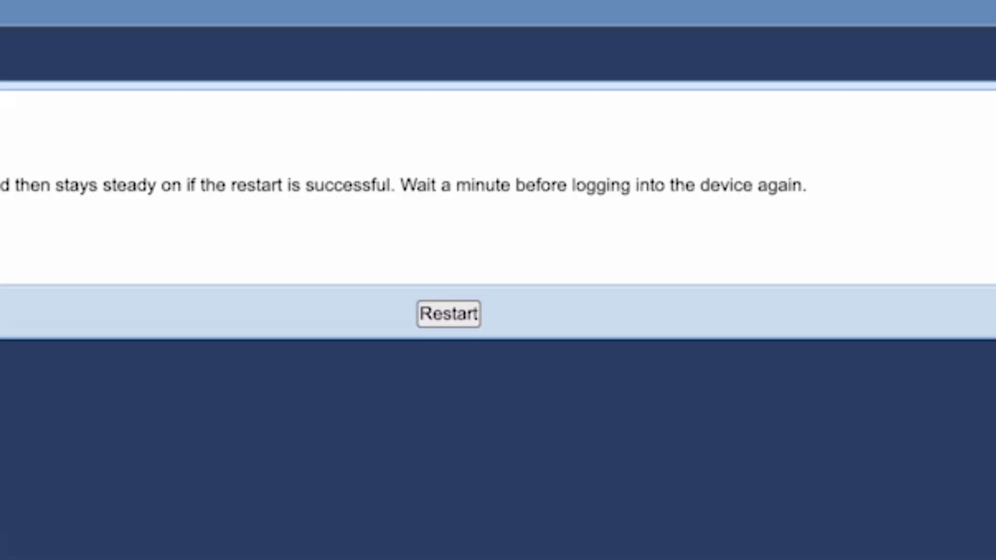
Restart the router and confirm the restart with OK.
left_click(458, 315)
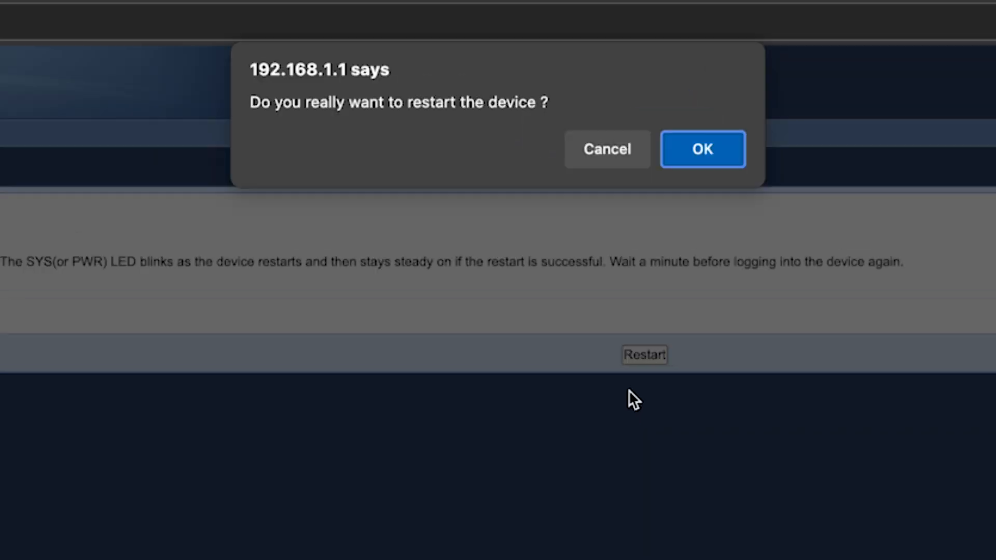
left_click(709, 159)
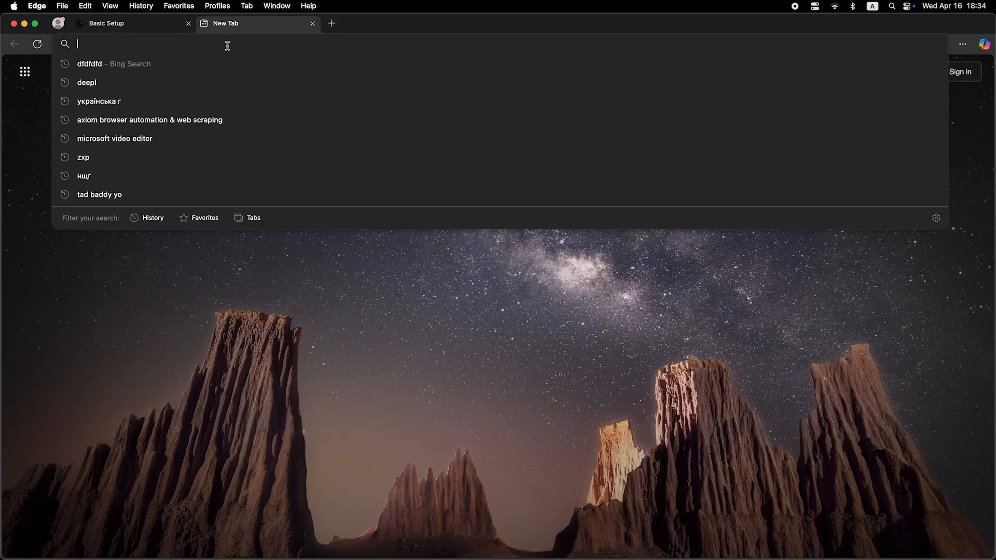
Search for 'dfdfdfdf' in a new tab to test the connection.
type("dfdfdfdf")
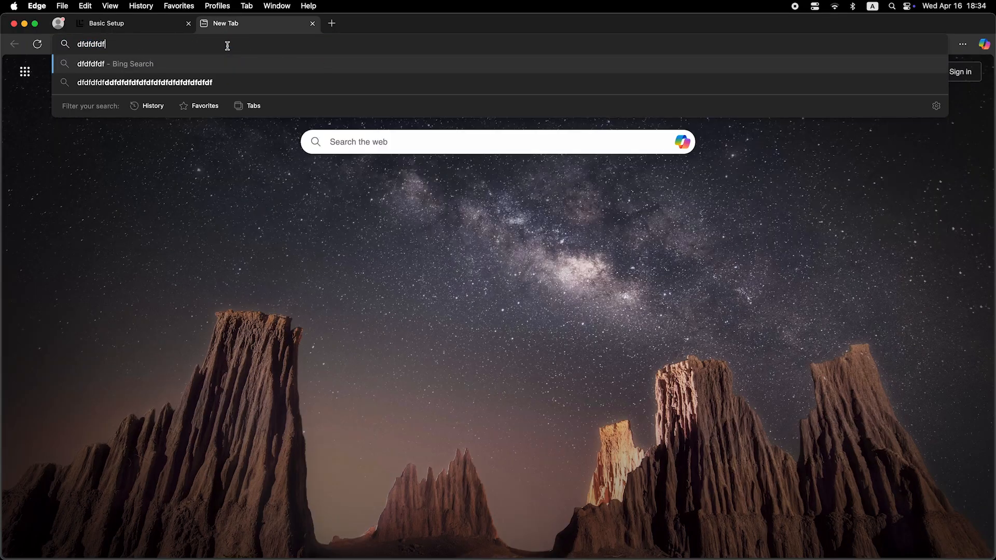
key("Return")
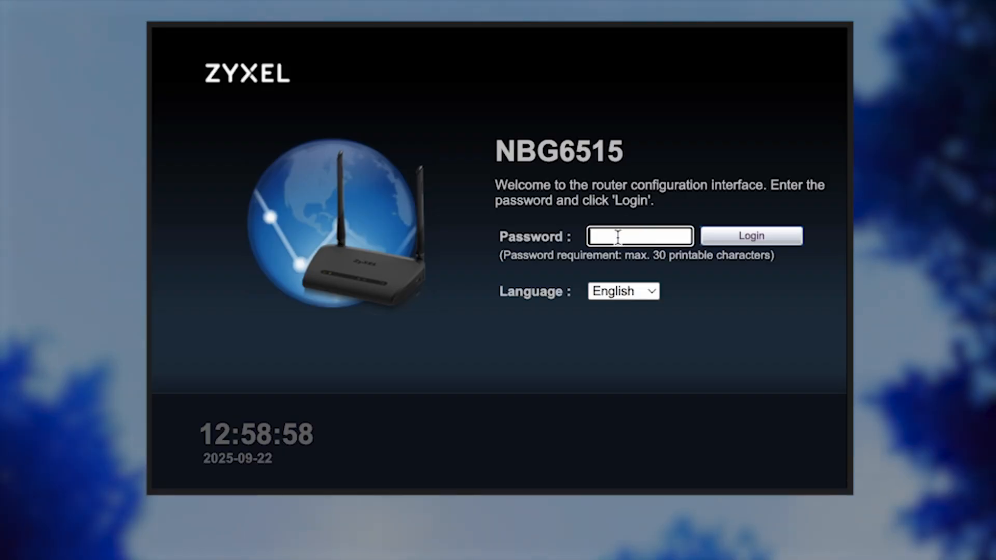
Log back in and set the WAN connection to clone the computer's MAC address, then apply.
type("1234567890")
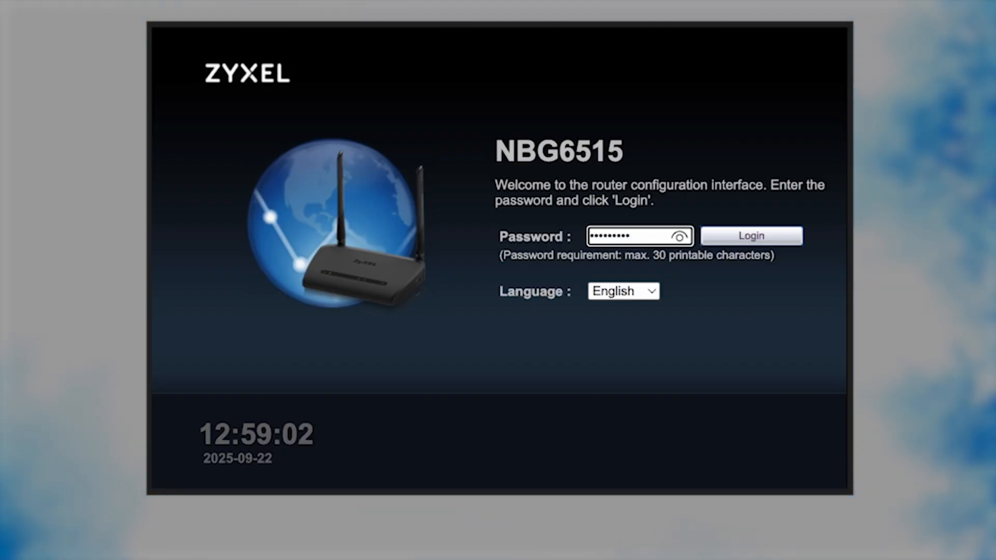
left_click(761, 238)
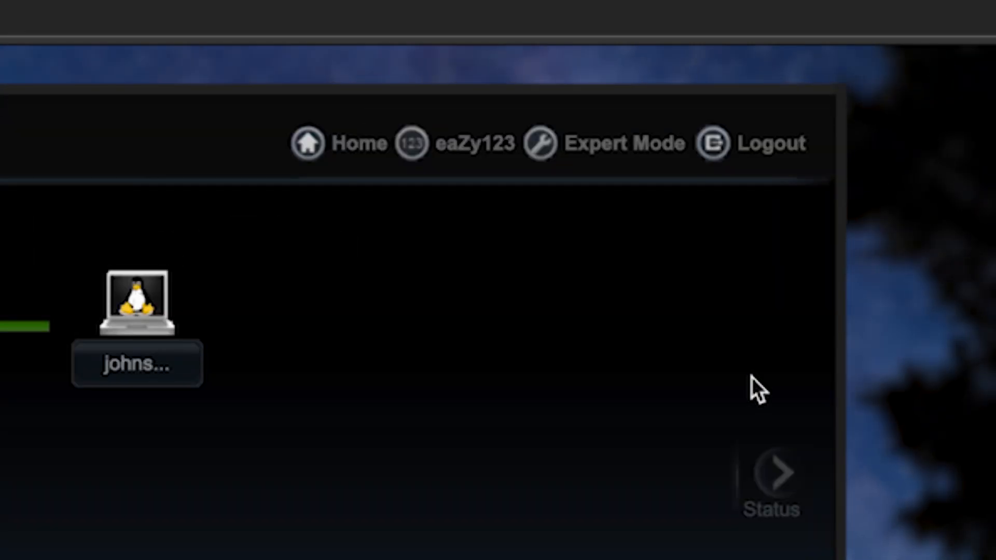
left_click(634, 145)
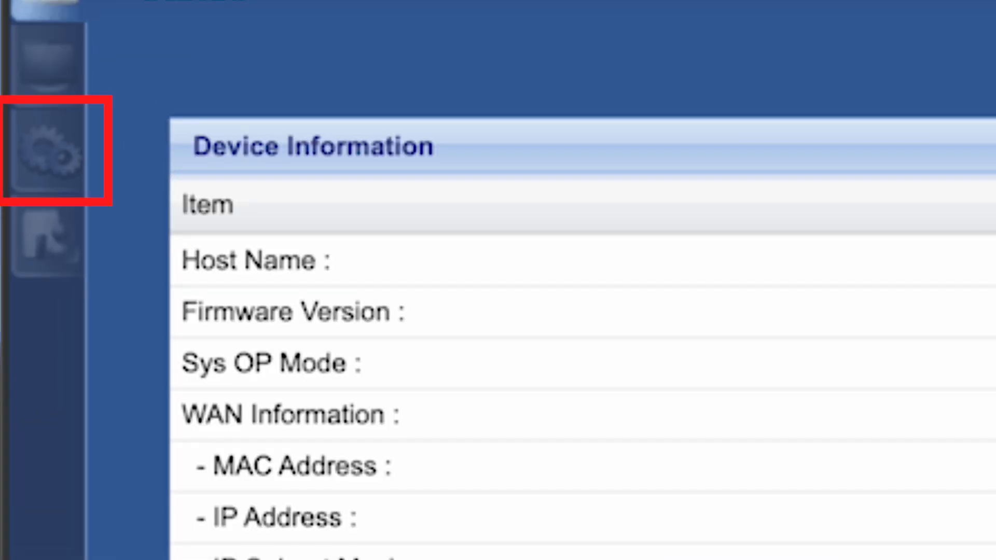
left_click(75, 159)
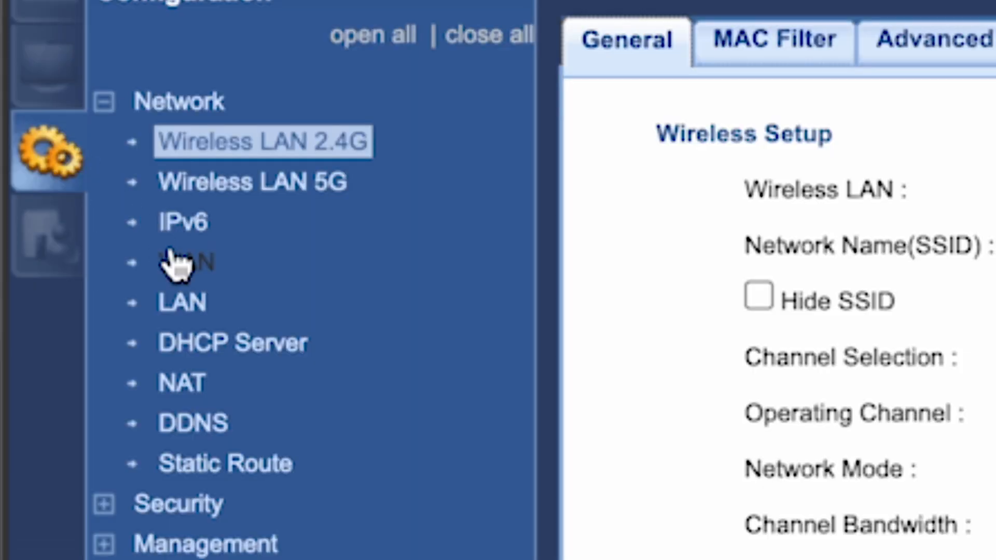
left_click(193, 263)
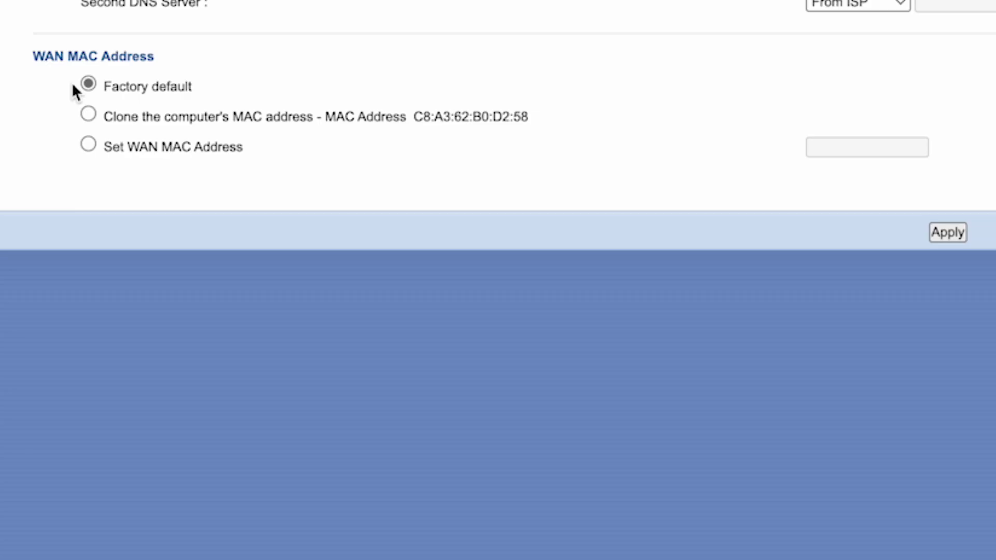
left_click(88, 114)
left_click(958, 236)
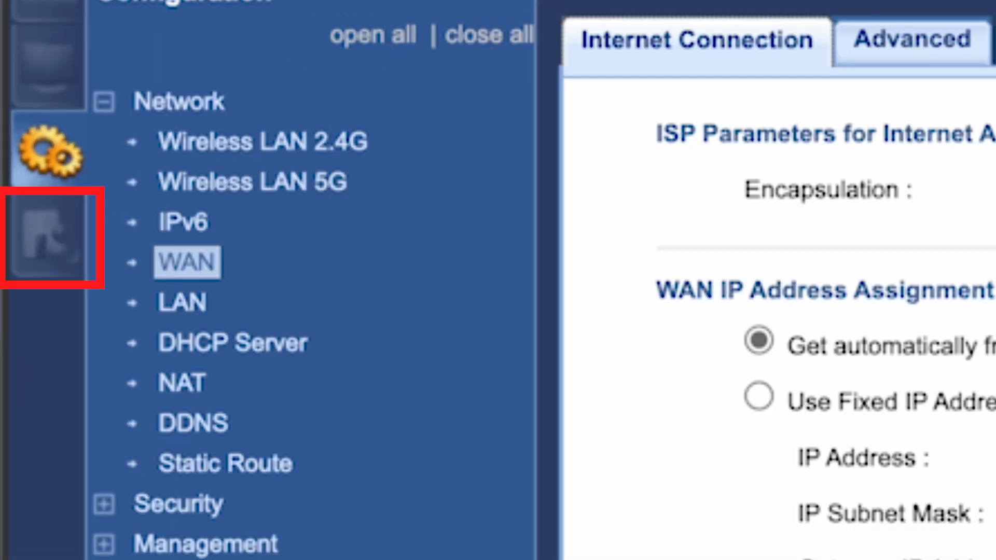
Check online for newer router firmware on the Maintenance Firmware Upgrade page.
left_click(59, 248)
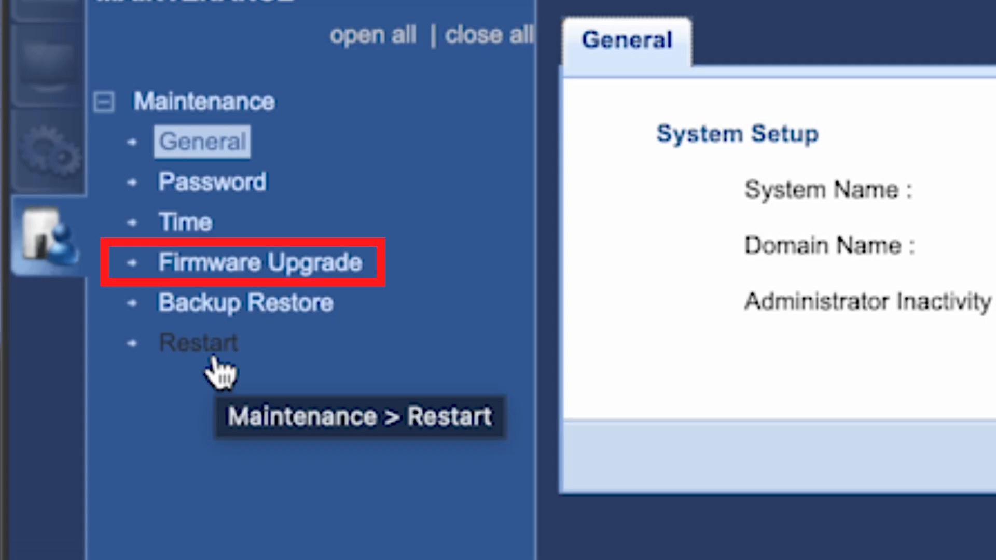
left_click(236, 270)
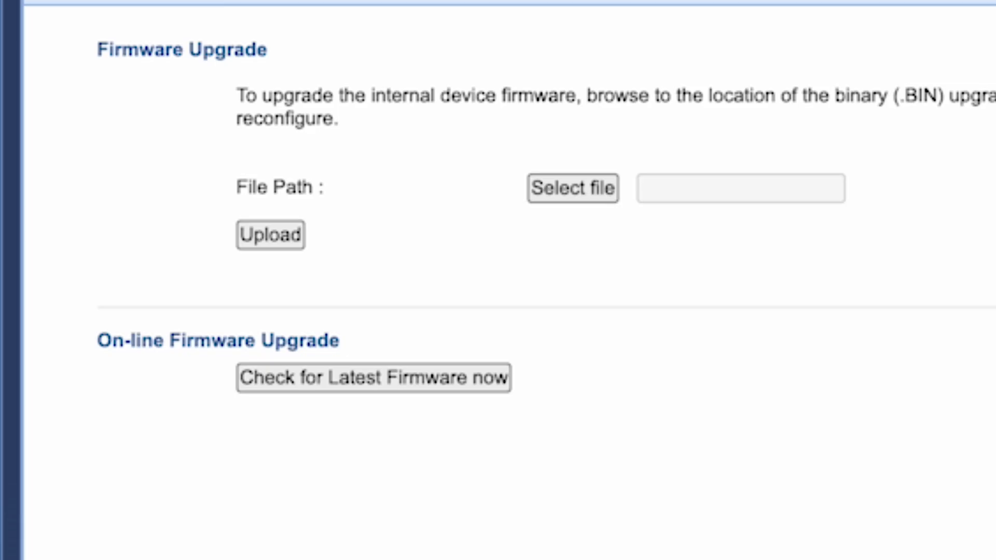
left_click(306, 387)
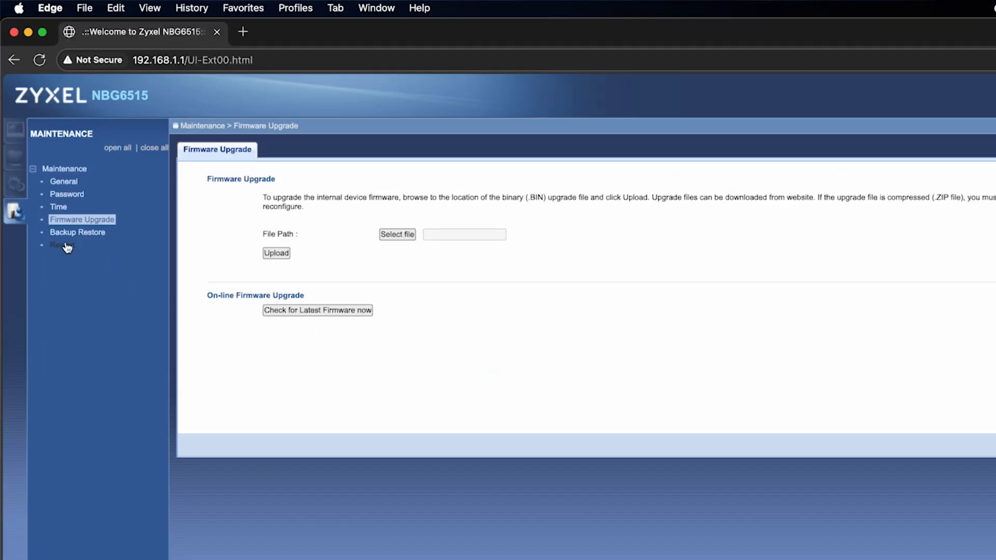
Restart the router, then search 'dfdfdfdf' in Edge to confirm the internet works.
left_click(63, 245)
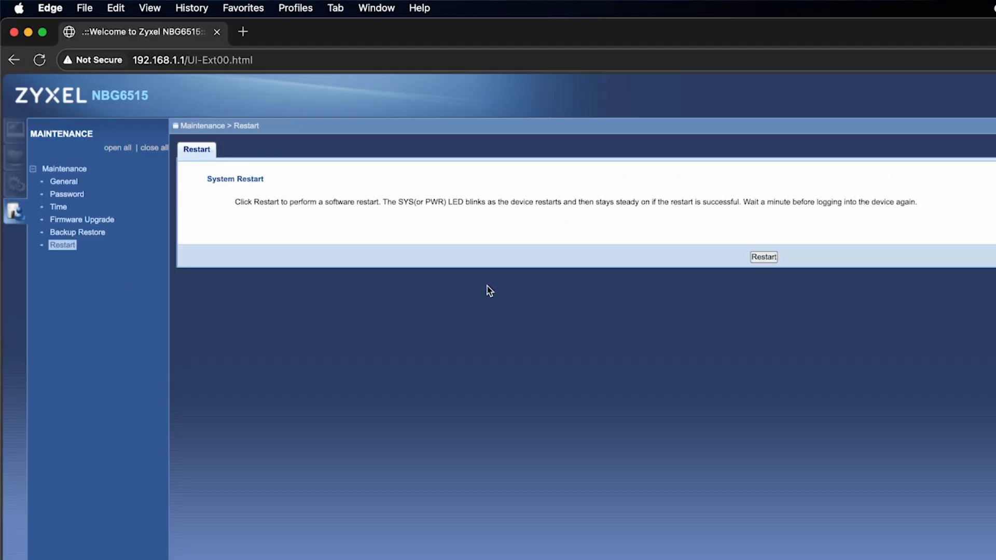
left_click(770, 258)
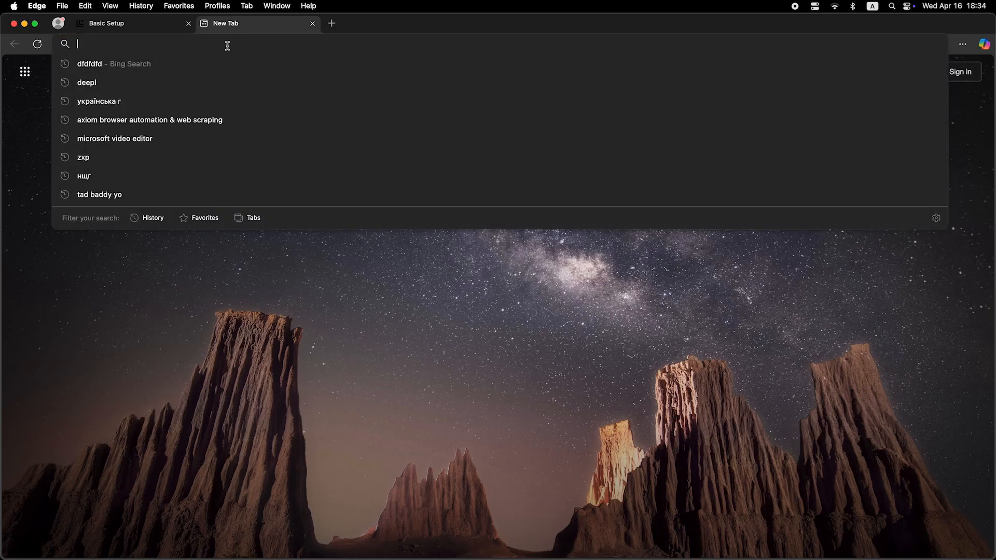
type("dfdfdfdf")
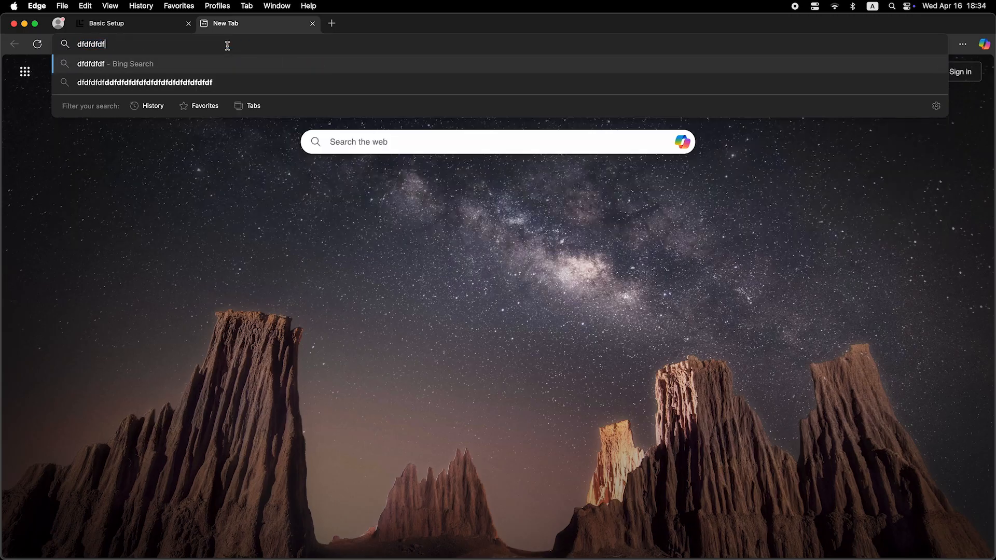
key("Return")
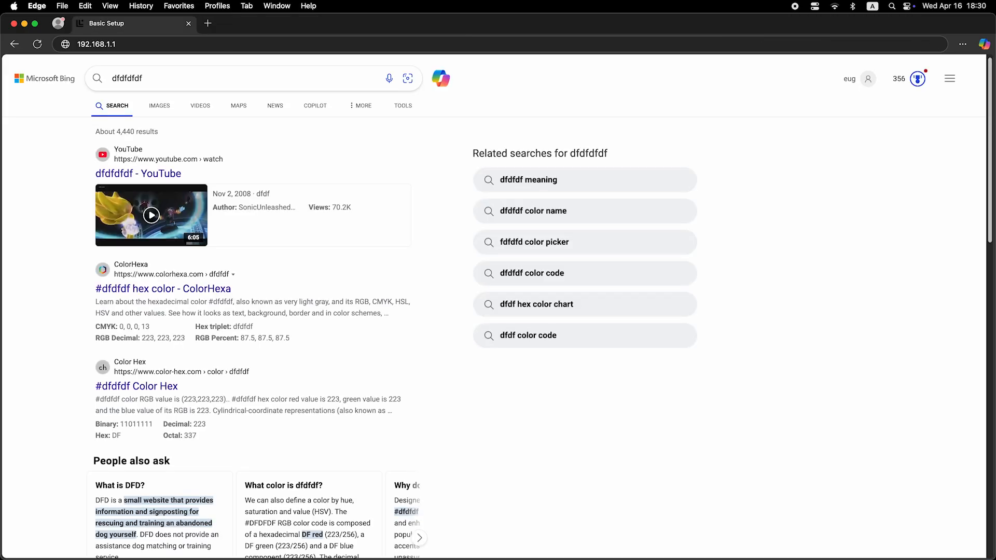